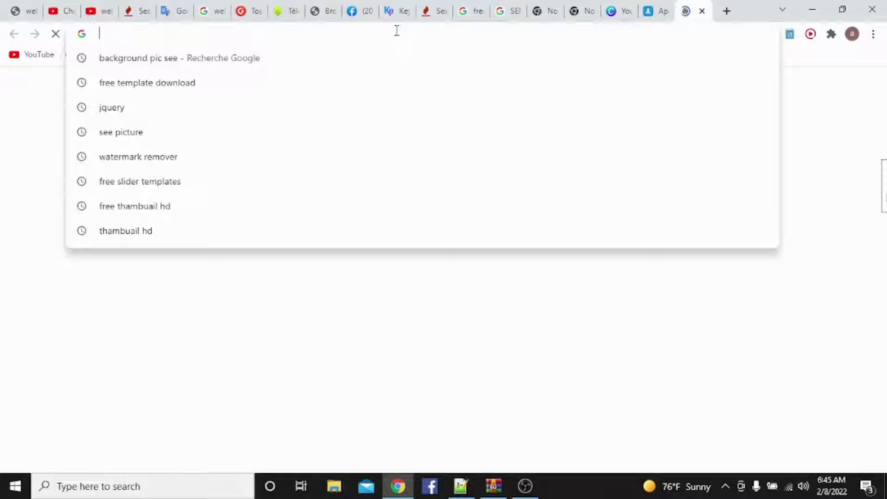
- Open the Canva home page at canva.com
type("canva")
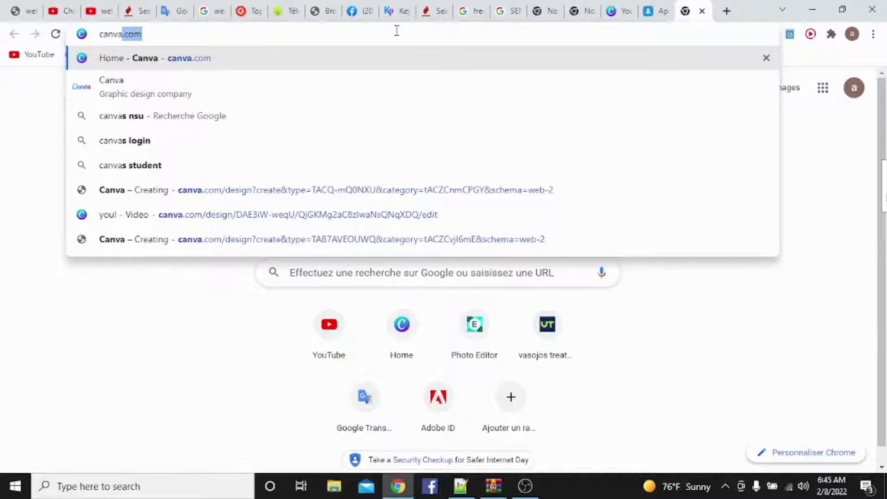
left_click(217, 63)
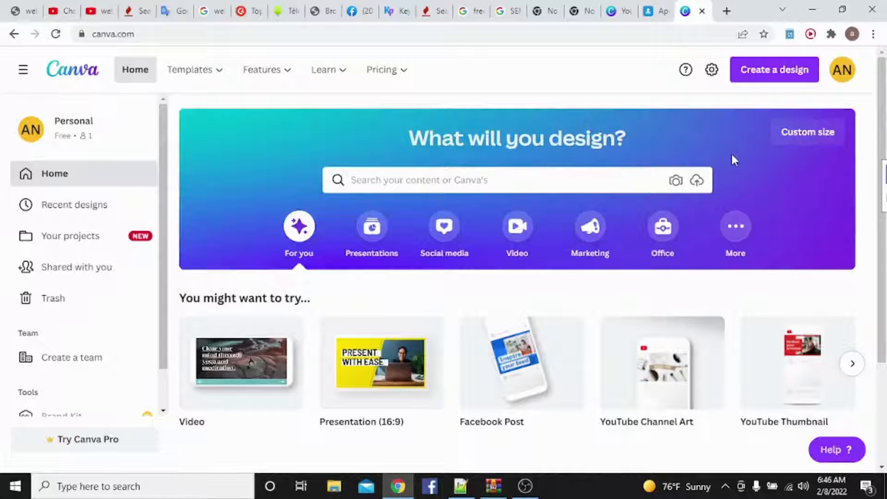
left_click(764, 76)
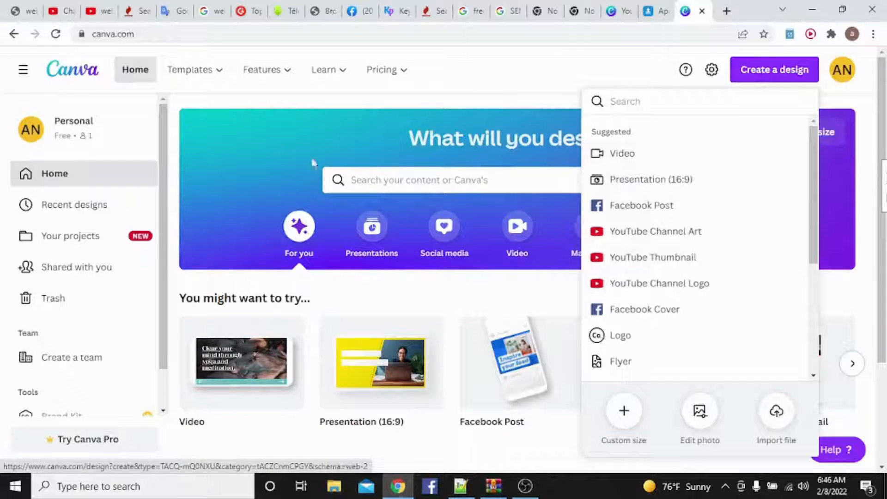
left_click(215, 138)
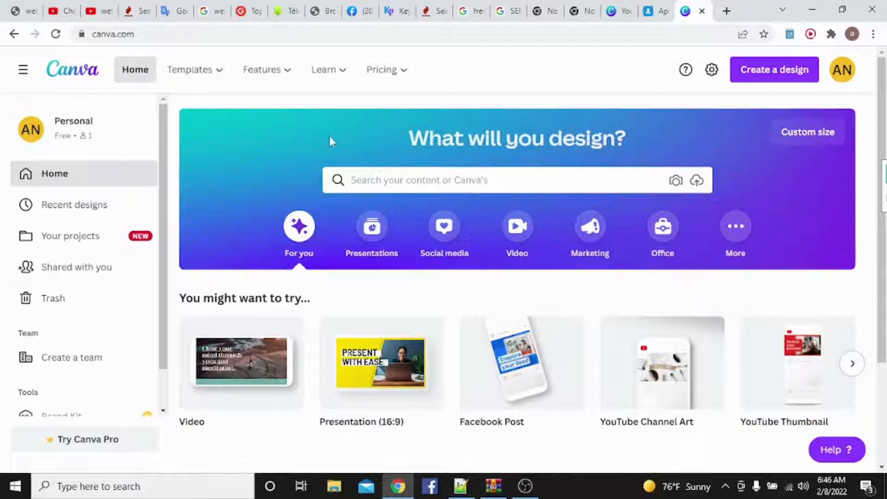
left_click(806, 143)
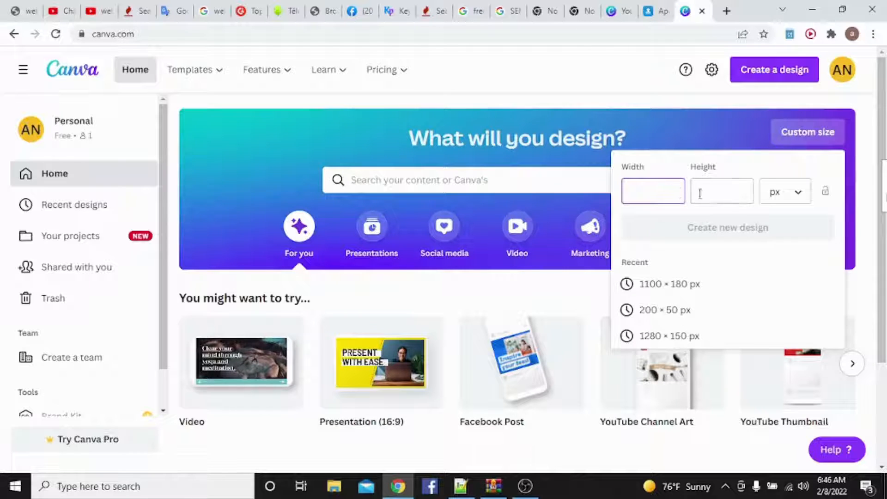
left_click(801, 197)
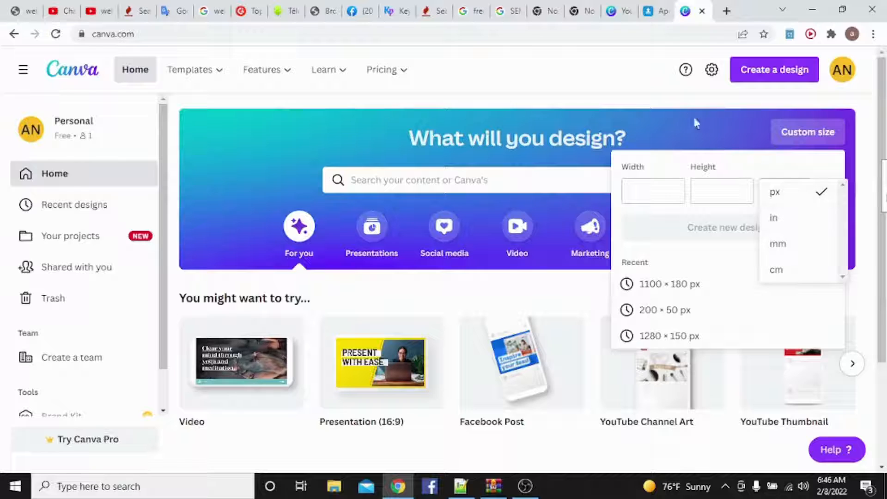
left_click(631, 96)
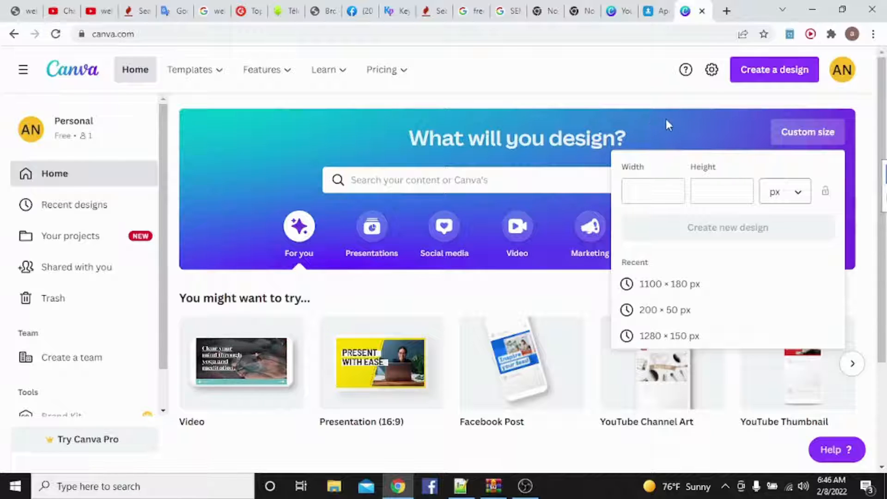
- Create a new blank design using the YouTube Thumbnail preset of 1280 × 720 px
left_click(758, 77)
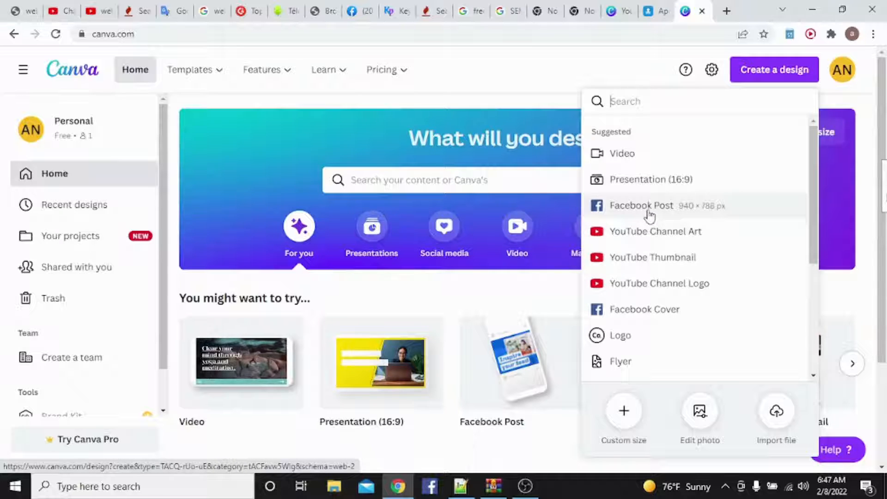
left_click(640, 266)
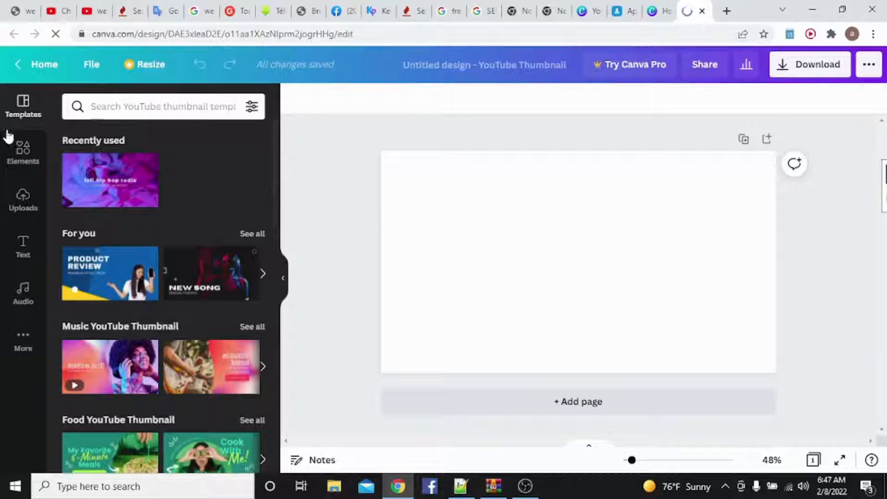
left_click(20, 148)
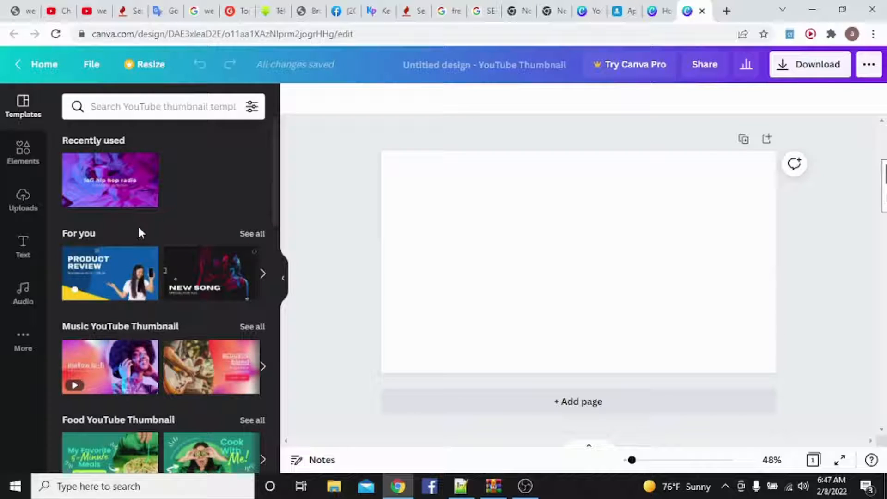
scroll(134, 259, "down", 8)
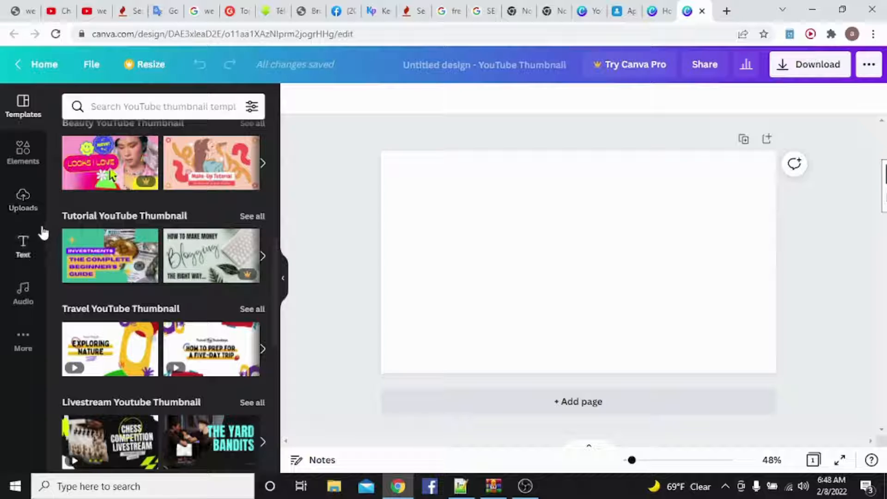
left_click(19, 150)
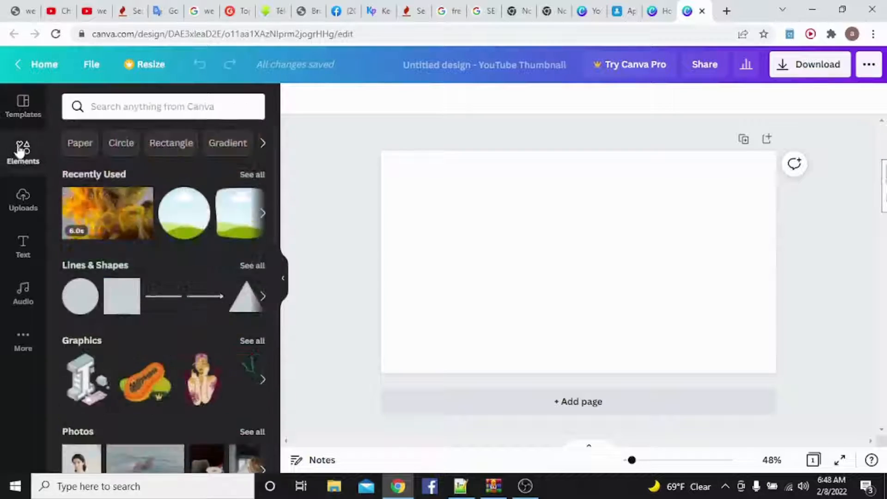
- Upload the picture images (1).jpg from the Pictures folder to the design's media
left_click(26, 200)
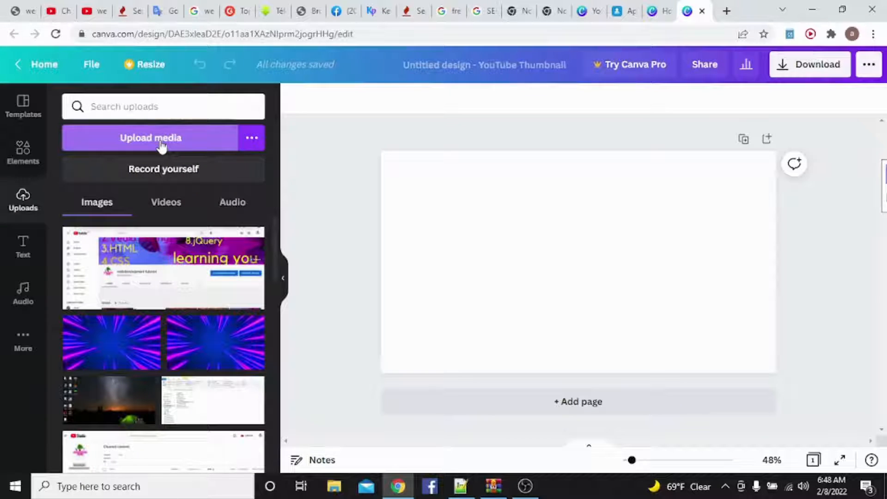
left_click(161, 145)
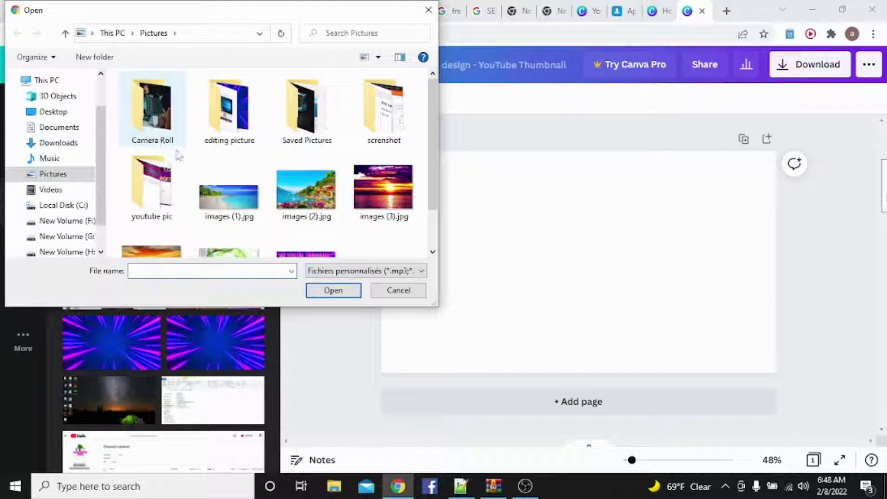
left_click(226, 209)
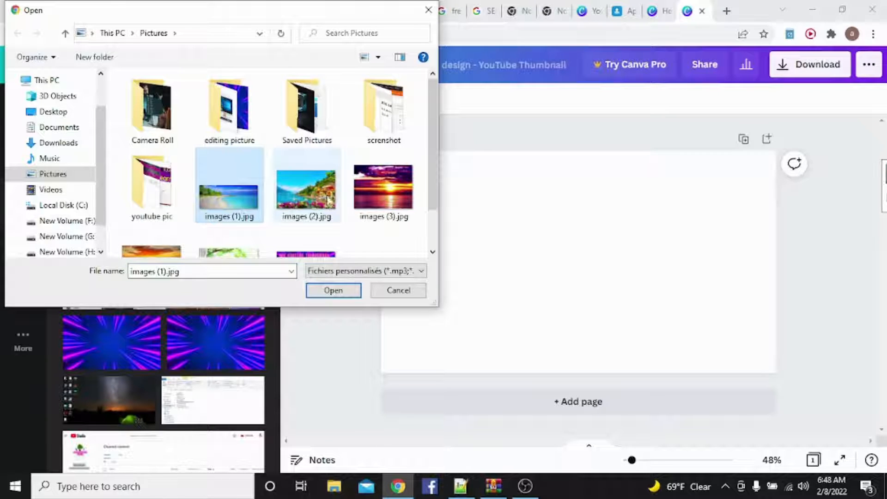
left_click(325, 291)
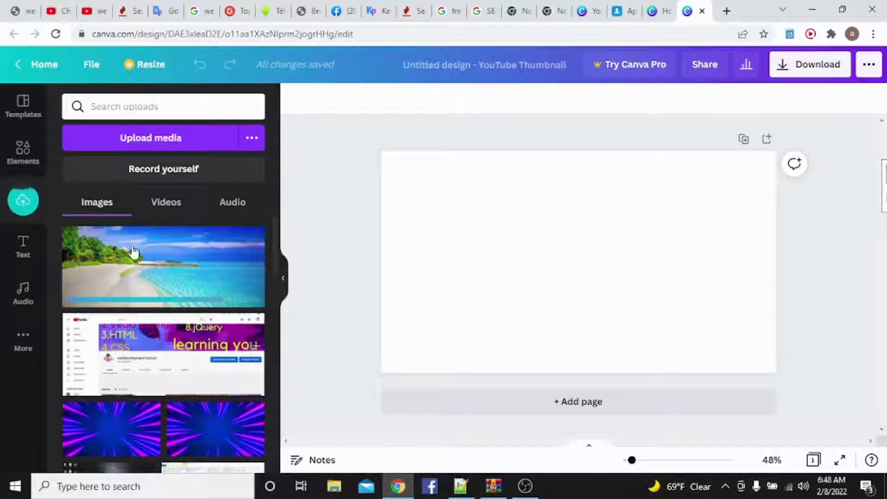
- Place the uploaded beach picture on the blank page and stretch it until it covers the whole thumbnail
left_click(169, 269)
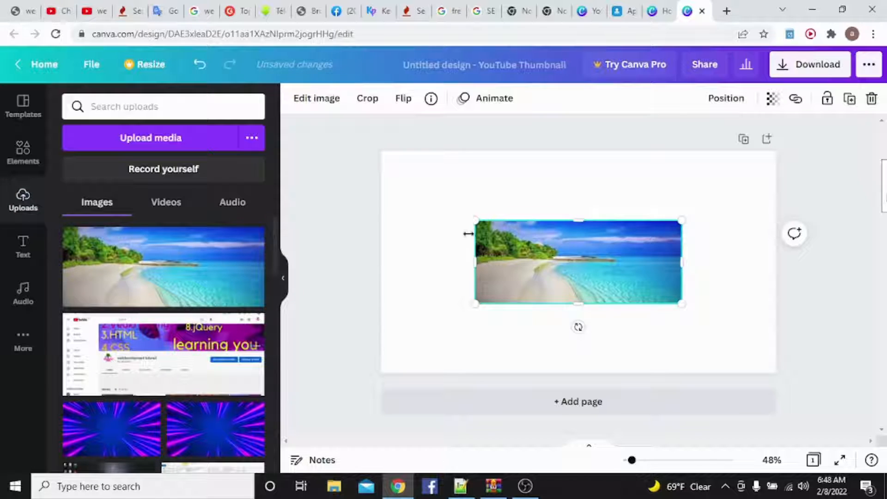
left_click_drag(471, 228, 395, 165)
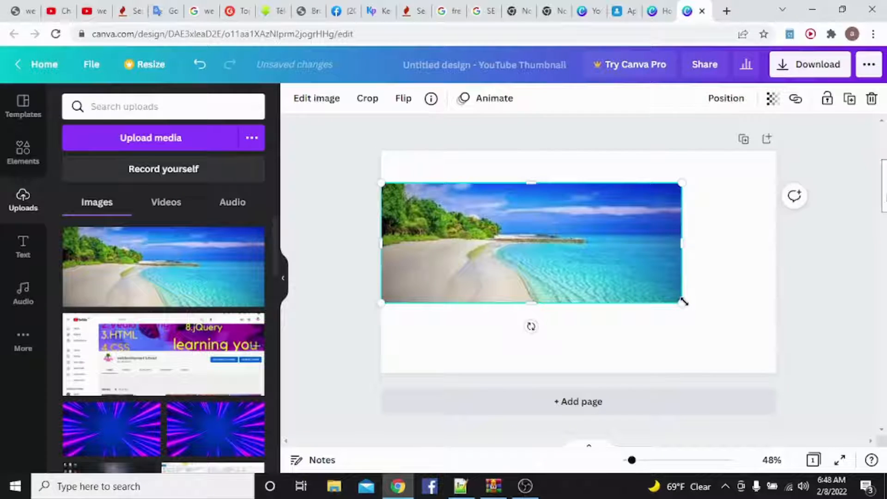
left_click_drag(682, 301, 769, 395)
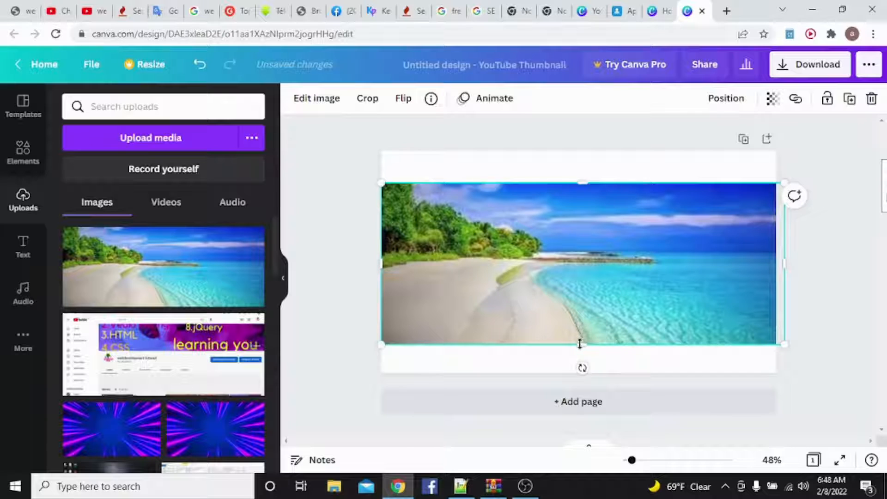
left_click_drag(580, 344, 586, 368)
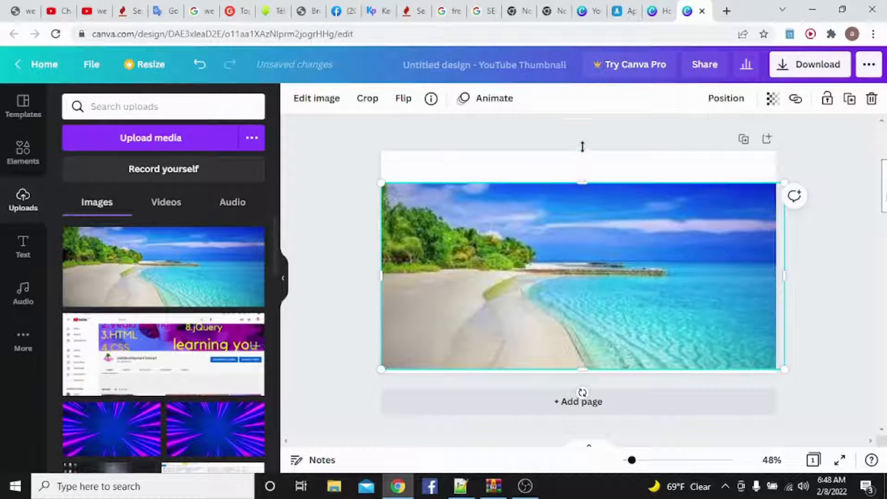
mouse_move(582, 146)
left_mouse_down()
mouse_move(582, 138)
mouse_move(585, 149)
left_mouse_up()
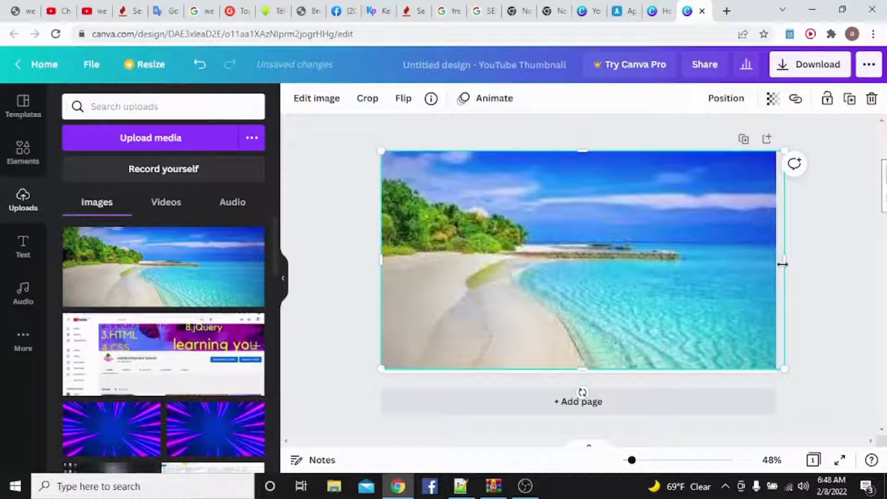
left_click_drag(782, 264, 807, 263)
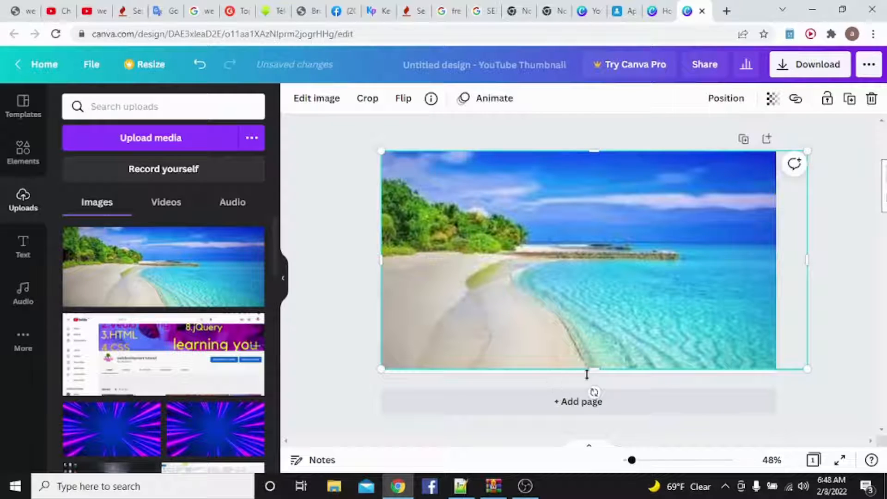
left_click_drag(595, 371, 550, 372)
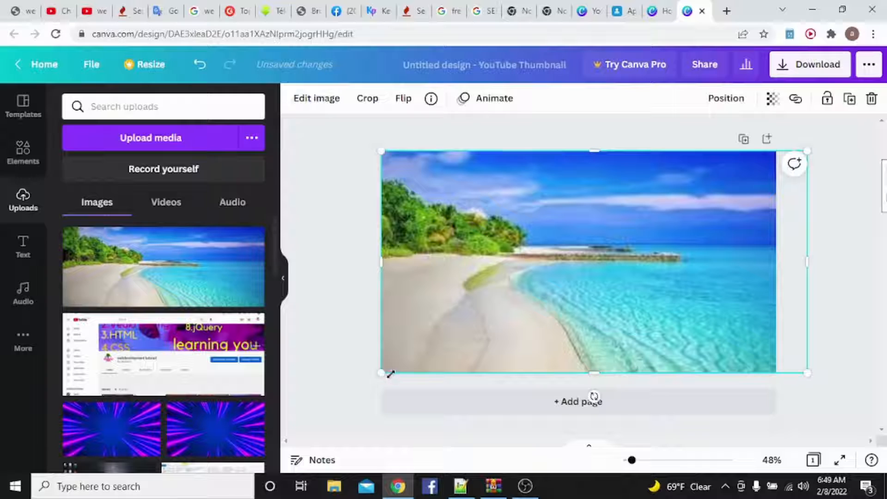
left_click_drag(385, 372, 371, 380)
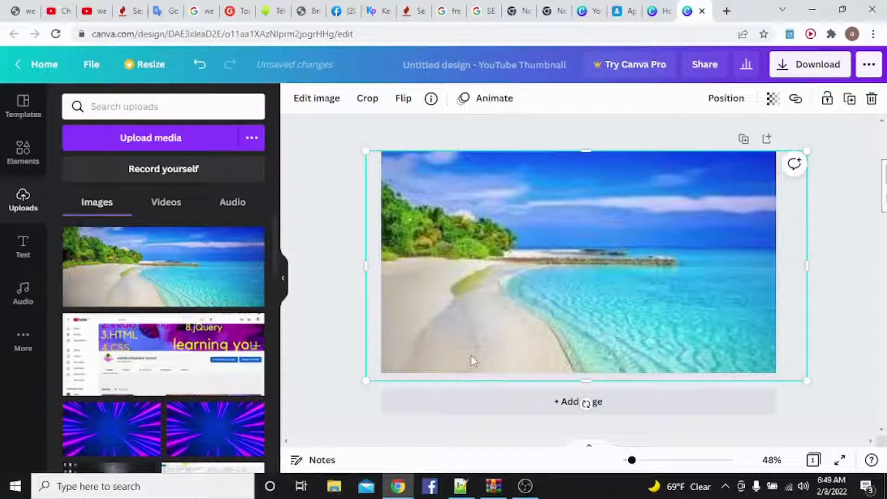
left_click(340, 215)
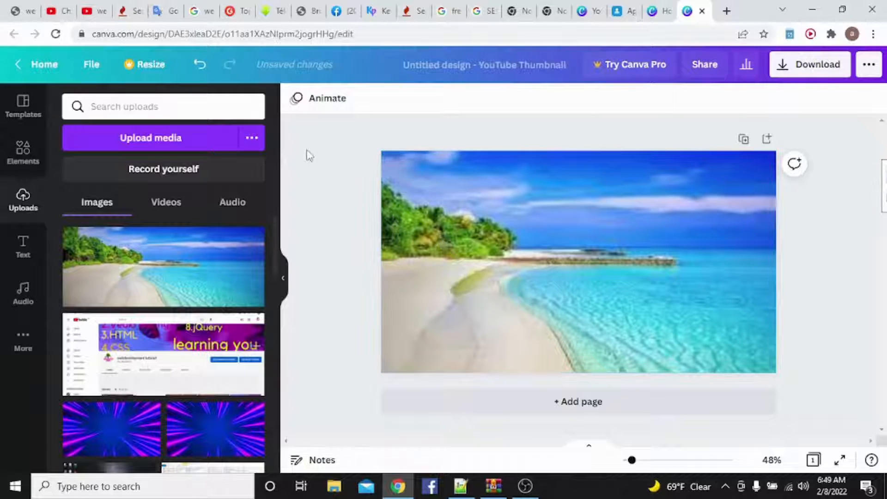
- Examine the available text styles and font combinations for the thumbnail's title
left_click(23, 254)
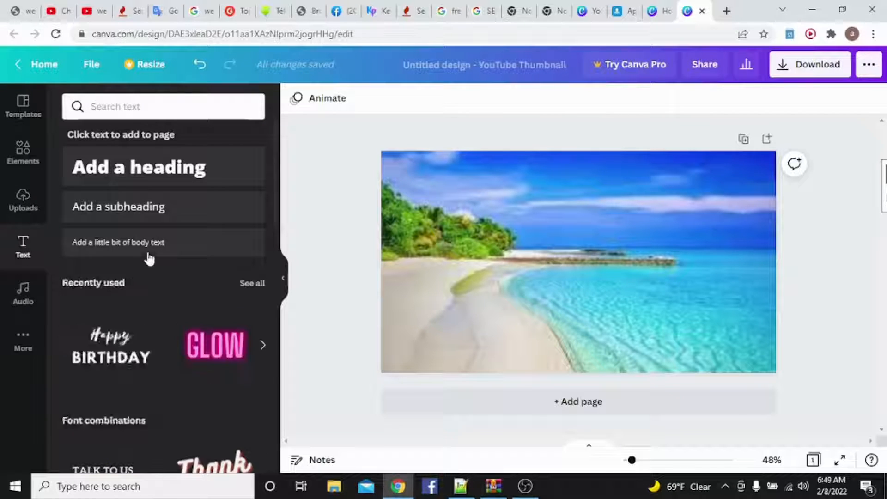
scroll(148, 257, "down", 4)
scroll(180, 268, "down", 4)
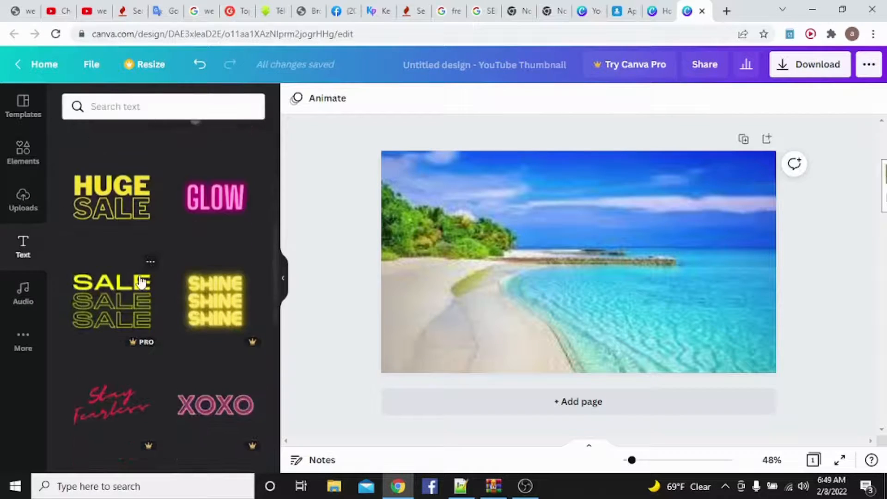
scroll(124, 298, "down", 4)
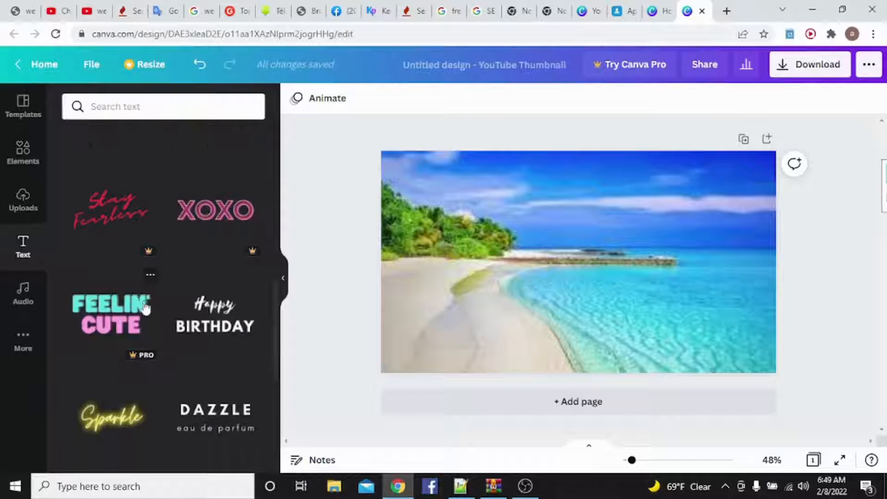
scroll(152, 314, "down", 3)
scroll(177, 315, "down", 9)
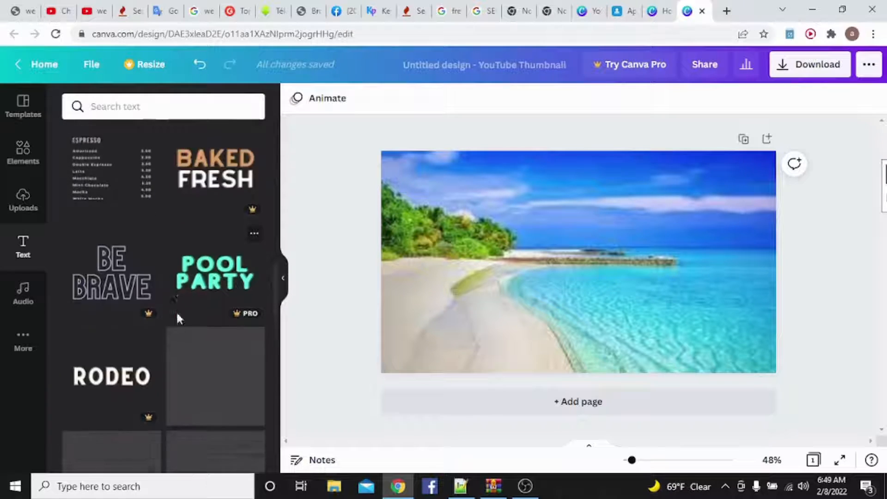
scroll(134, 318, "up", 7)
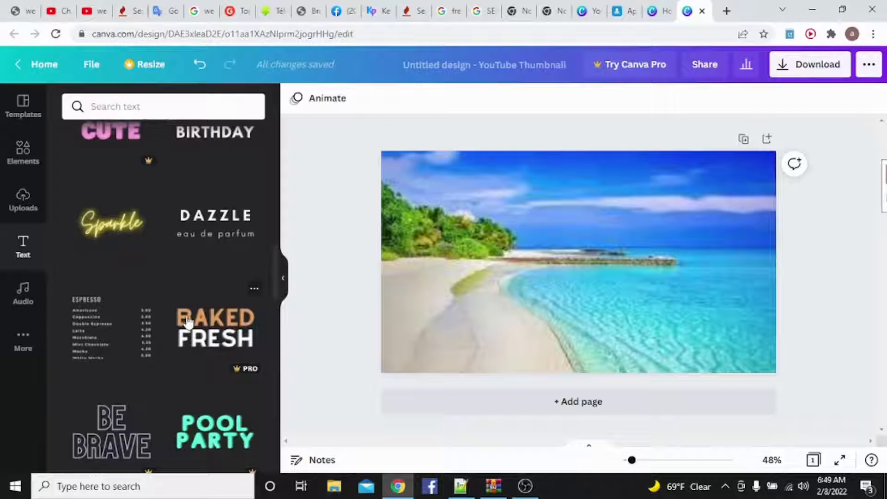
scroll(182, 321, "up", 4)
scroll(133, 300, "up", 3)
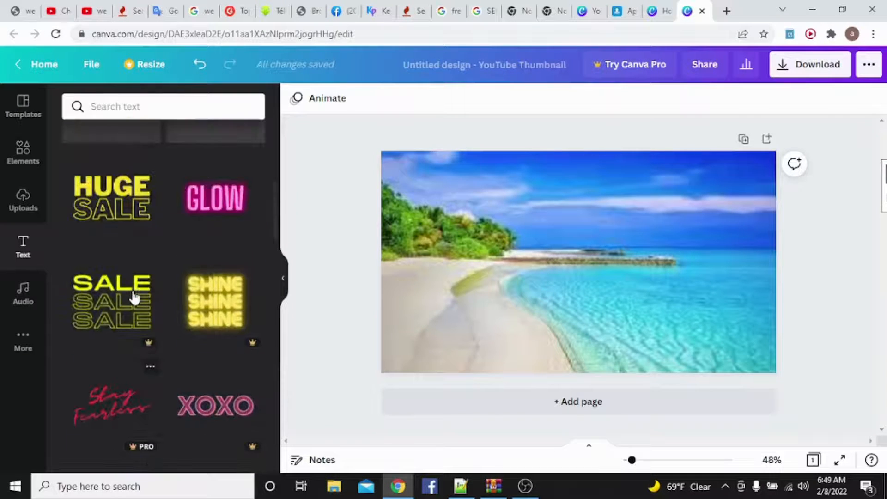
scroll(134, 300, "up", 3)
scroll(155, 303, "up", 4)
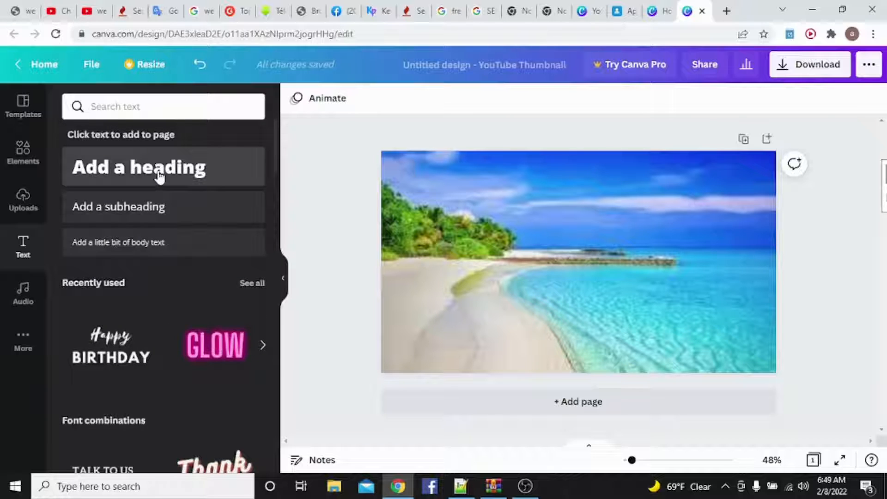
- Add a heading to the thumbnail that reads "how to make thumbnail for youtube vedio"
left_click(178, 189)
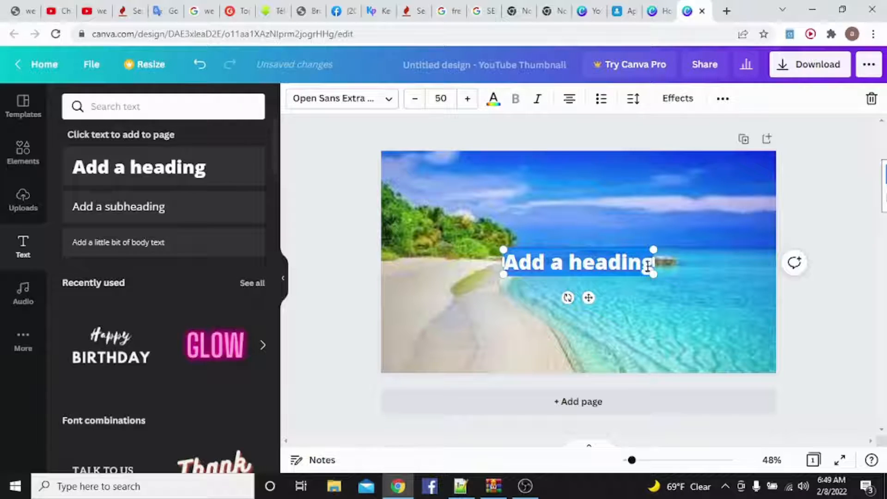
key("BackSpace")
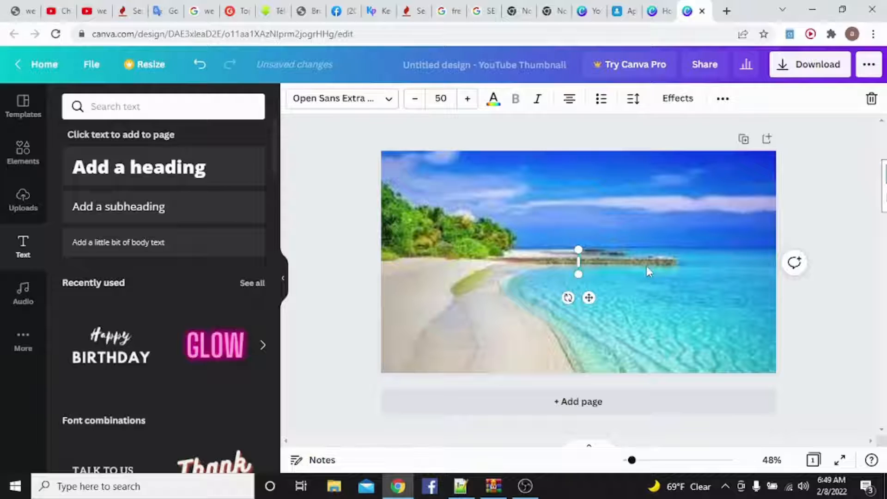
type("how to")
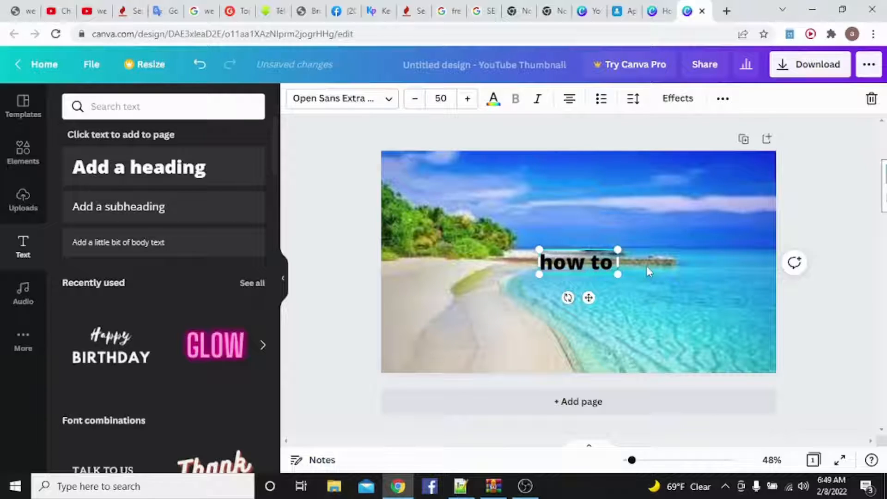
type(" ma")
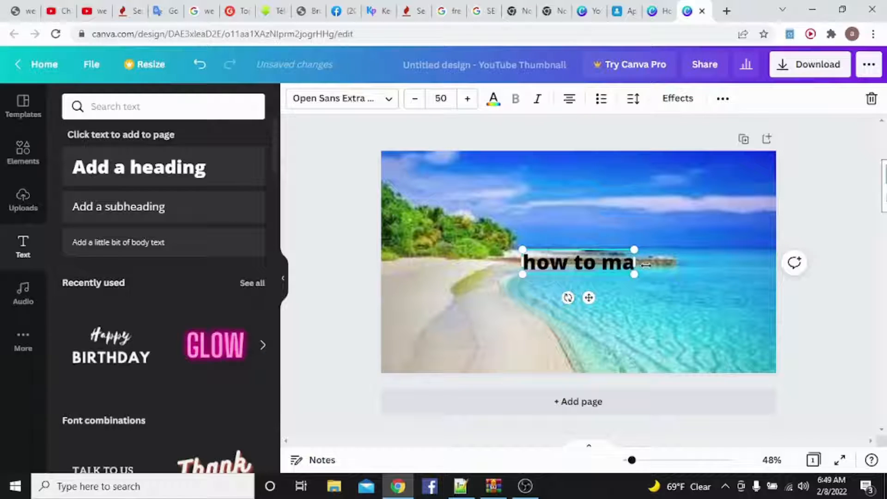
type("ke")
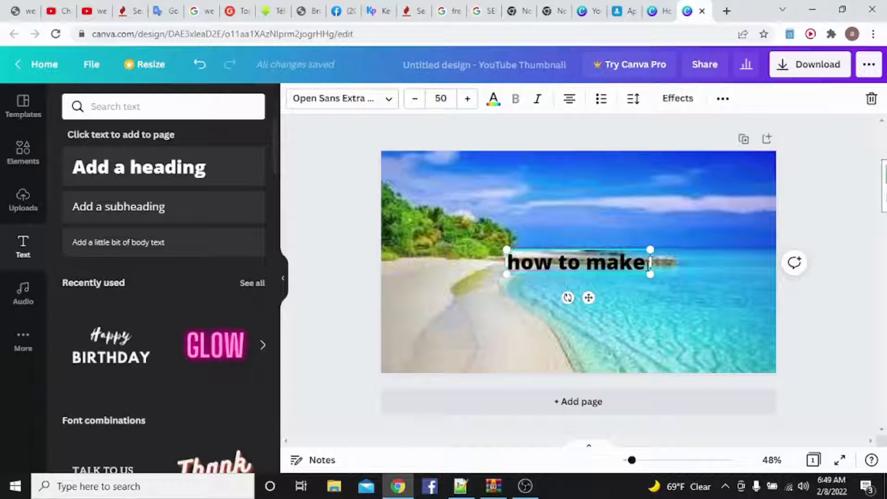
type(" t")
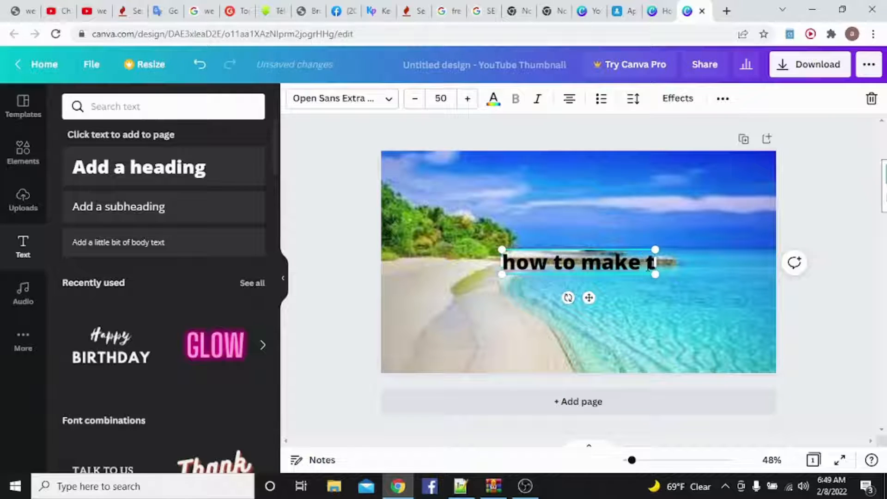
type("ham")
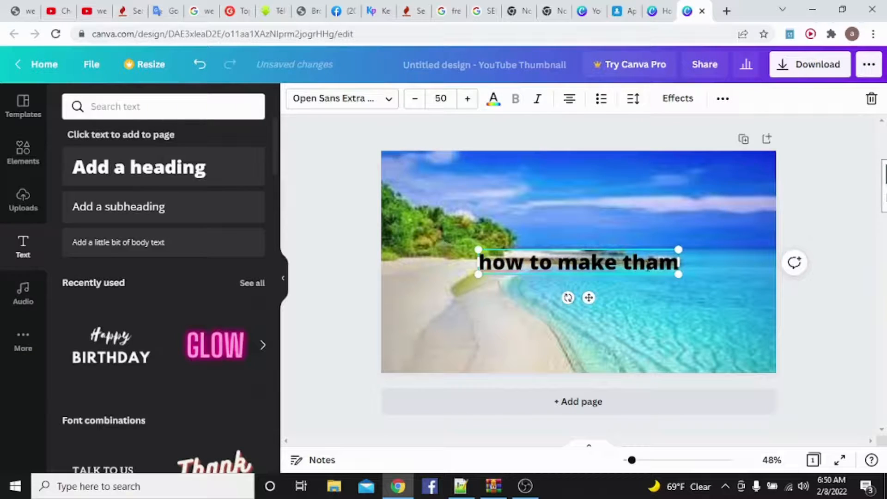
key("BackSpace")
key("BackSpace")
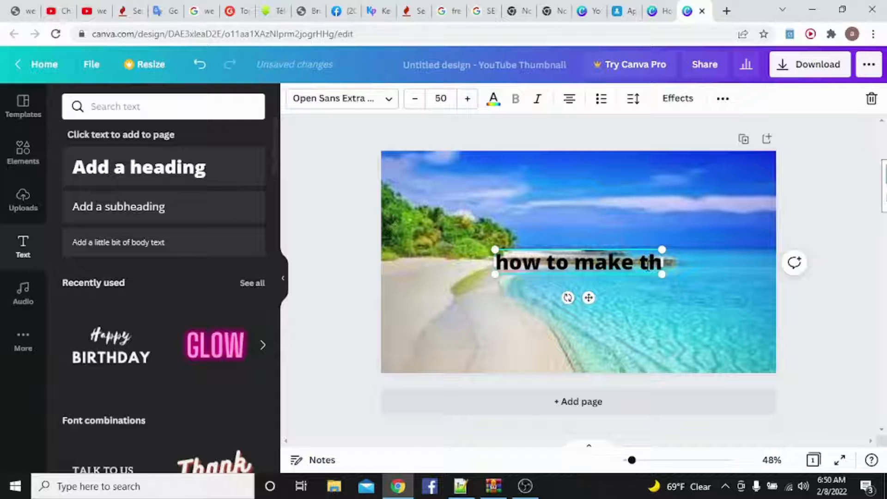
type("um")
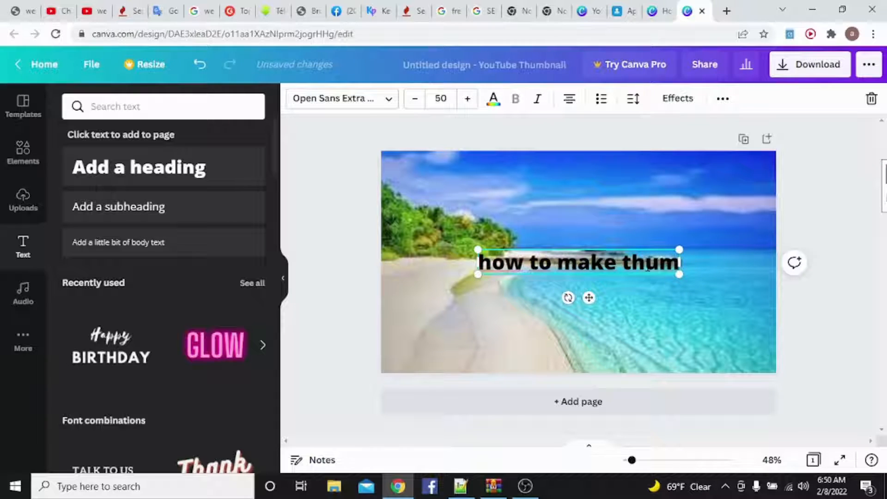
type("bn")
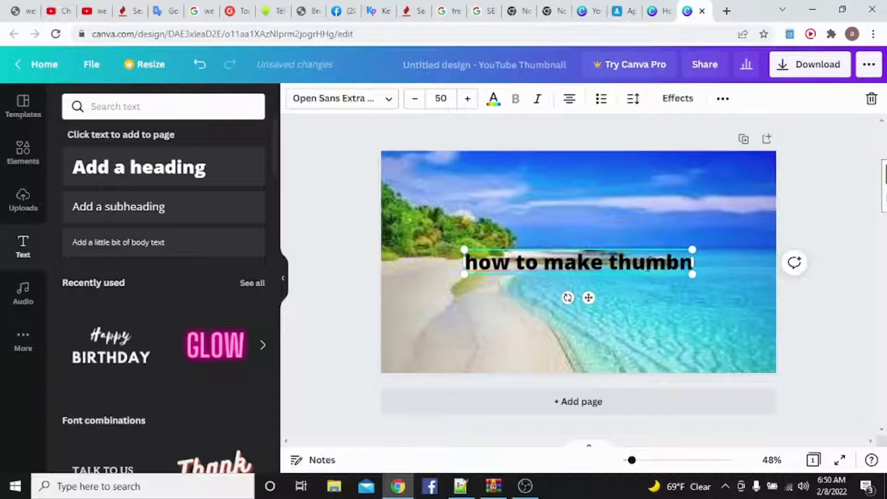
type("ail")
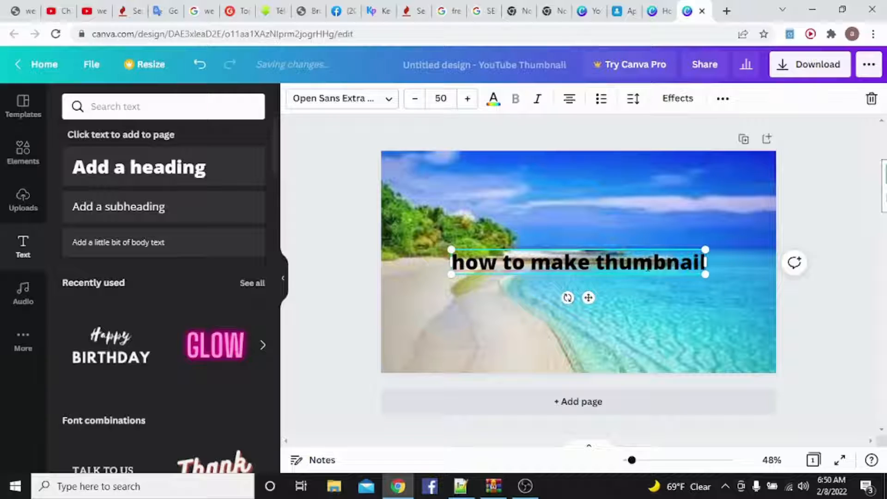
type(" for")
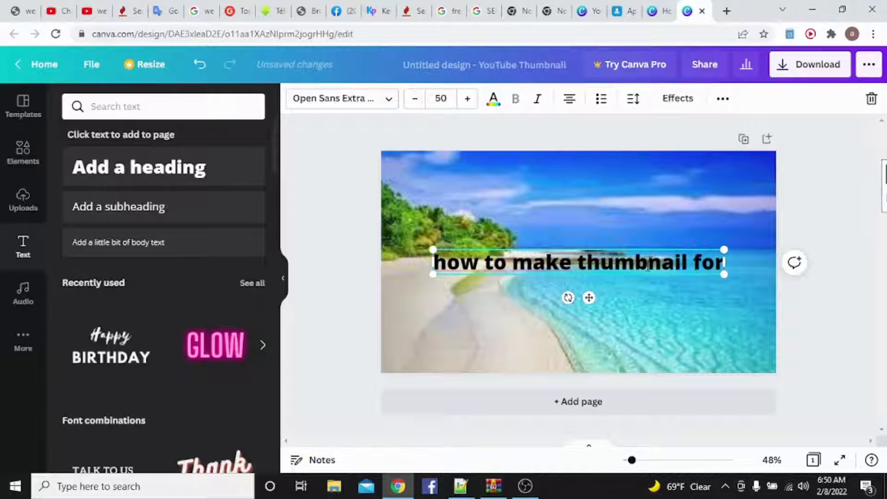
type(" yout")
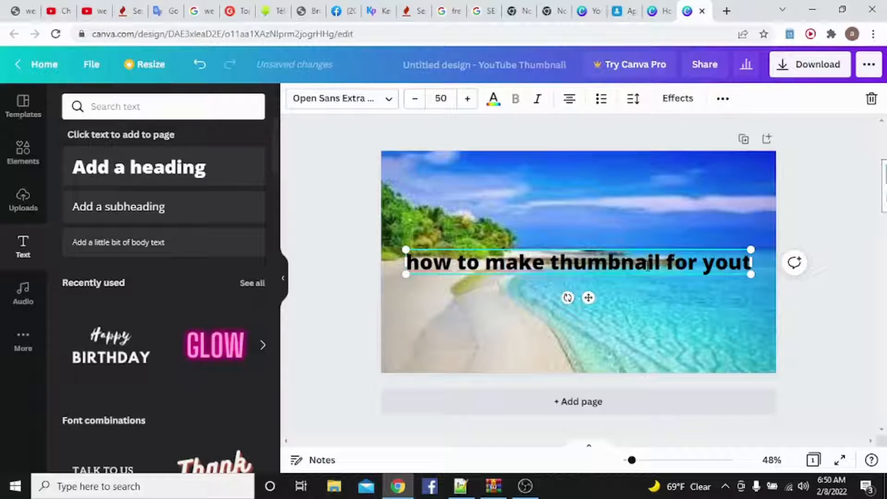
type("u")
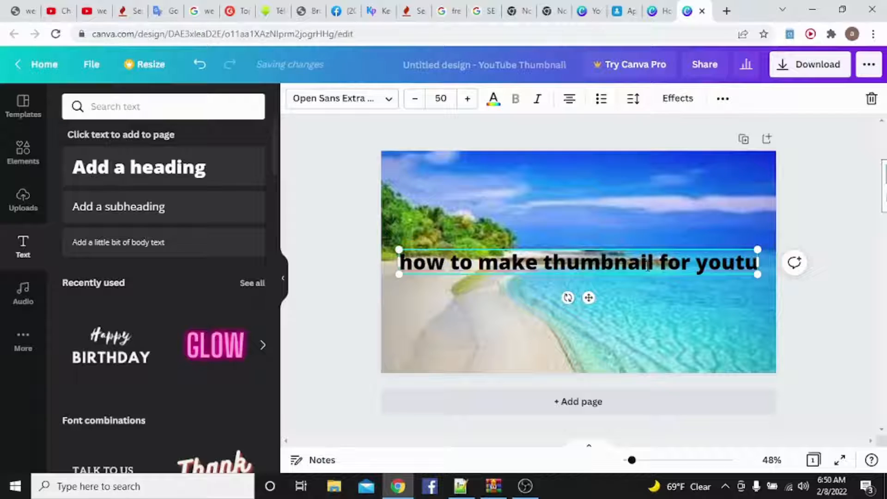
type("br")
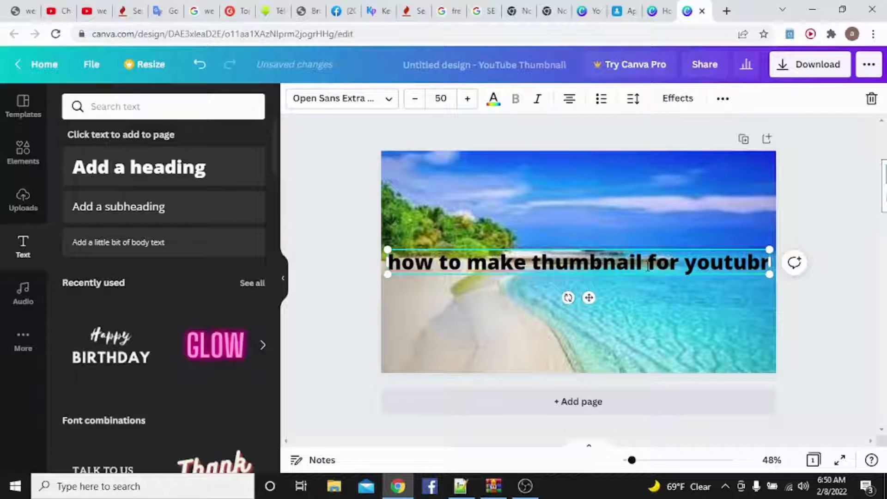
key("BackSpace")
type("e")
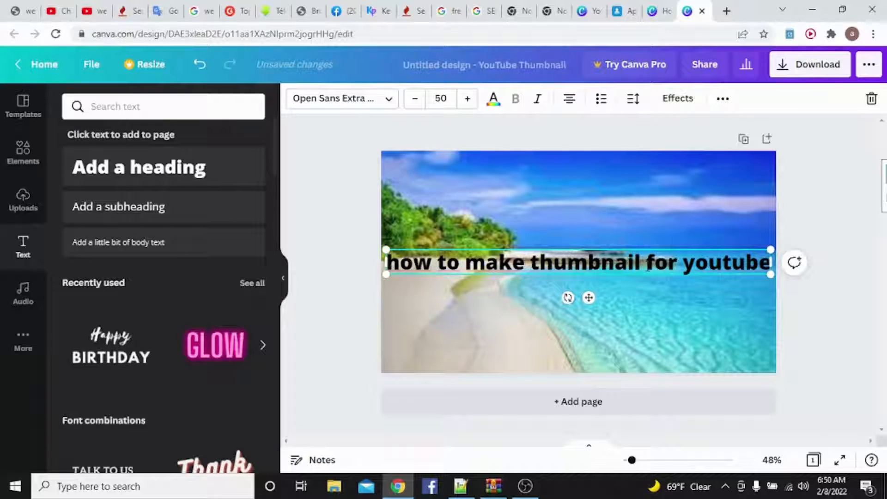
type(" d")
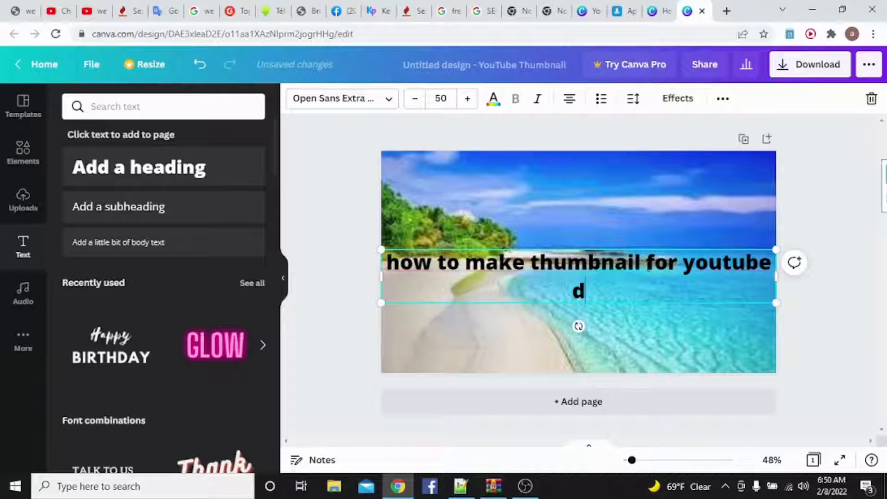
key("BackSpace")
key("BackSpace")
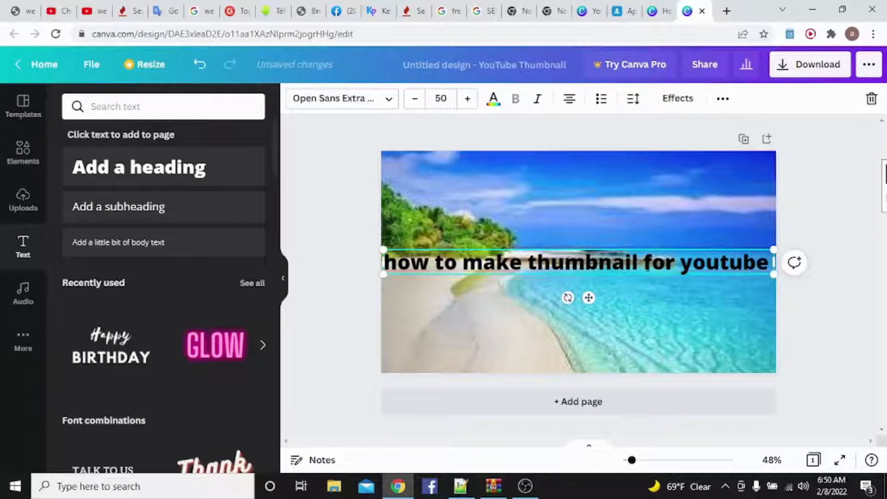
type("vedio")
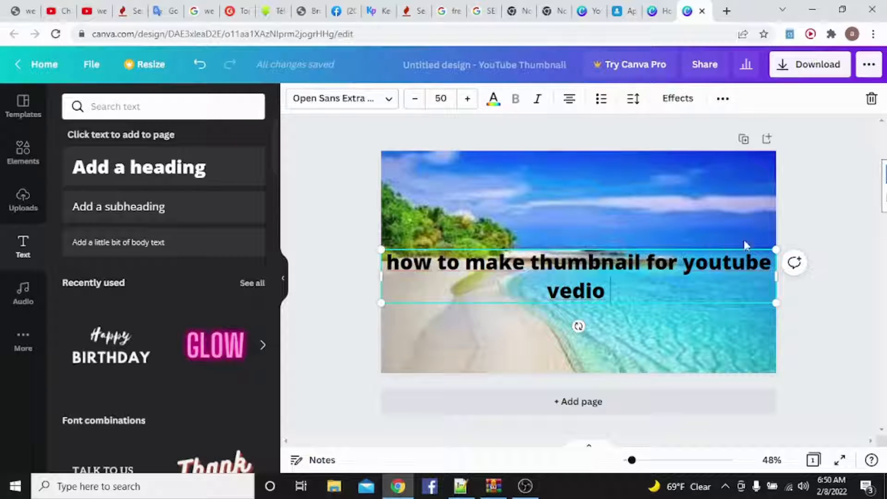
- Narrow the heading's text box and position it over the sky, enlarged to a font size of about 58.3
left_click_drag(775, 279, 682, 278)
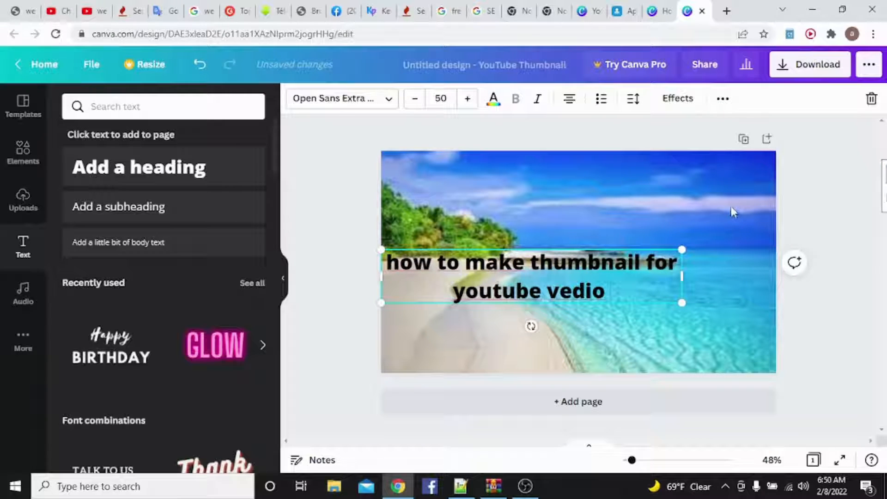
left_click(613, 237)
left_click(597, 254)
left_click_drag(597, 254, 637, 204)
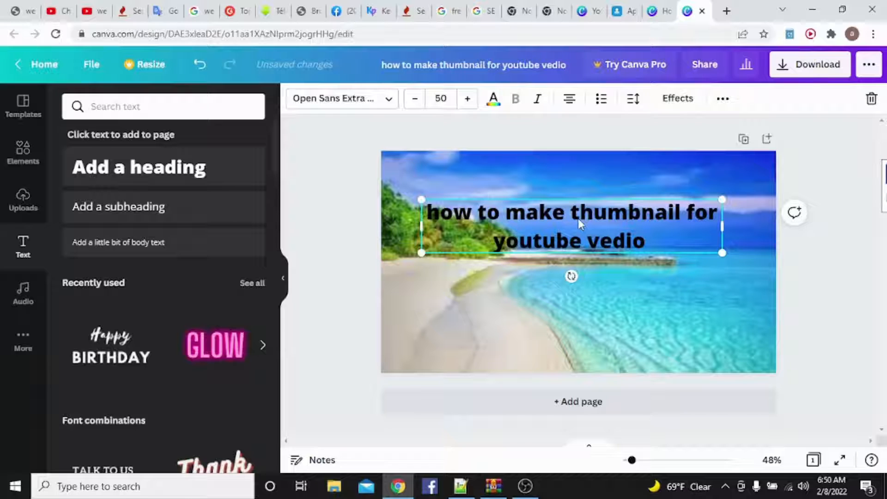
left_click_drag(578, 219, 560, 198)
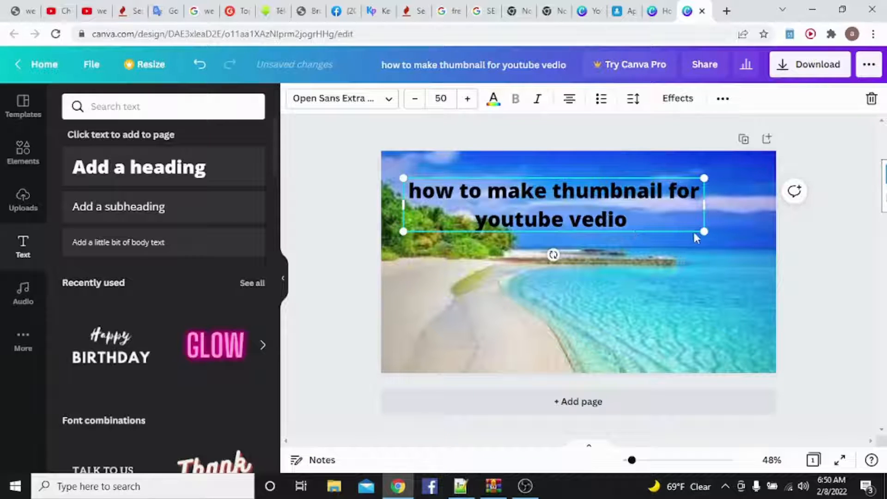
left_click_drag(703, 231, 752, 274)
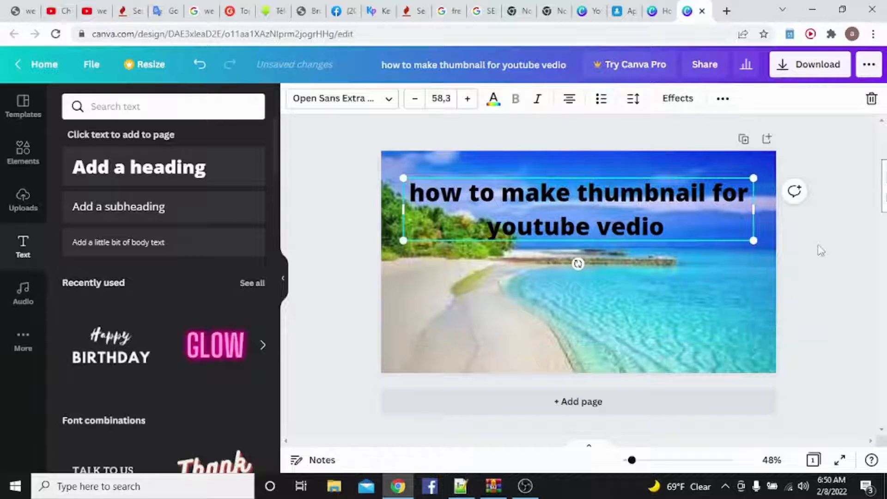
- Give the heading text the custom yellow color #E6F111
left_click(492, 101)
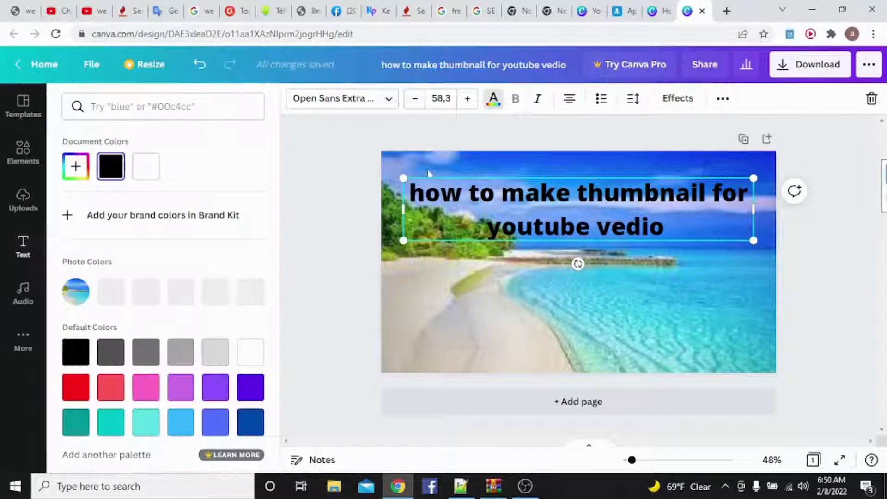
left_click(75, 167)
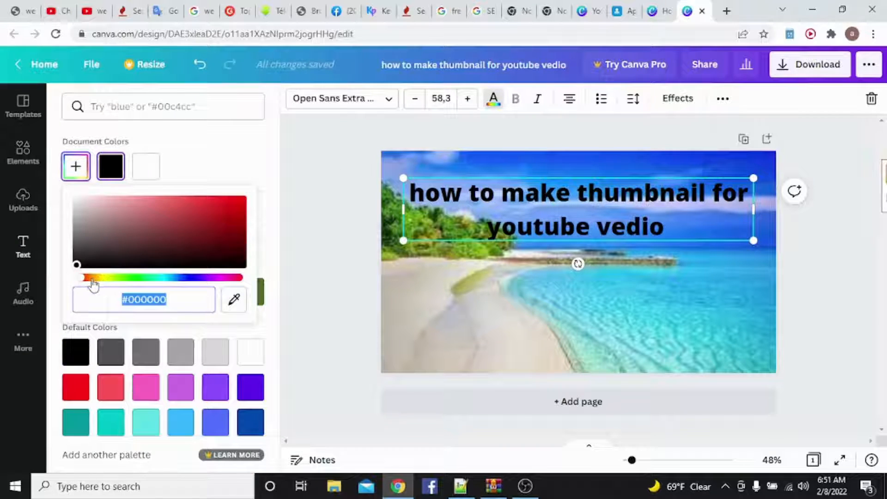
mouse_move(93, 279)
left_mouse_down()
mouse_move(125, 280)
mouse_move(107, 280)
left_mouse_up()
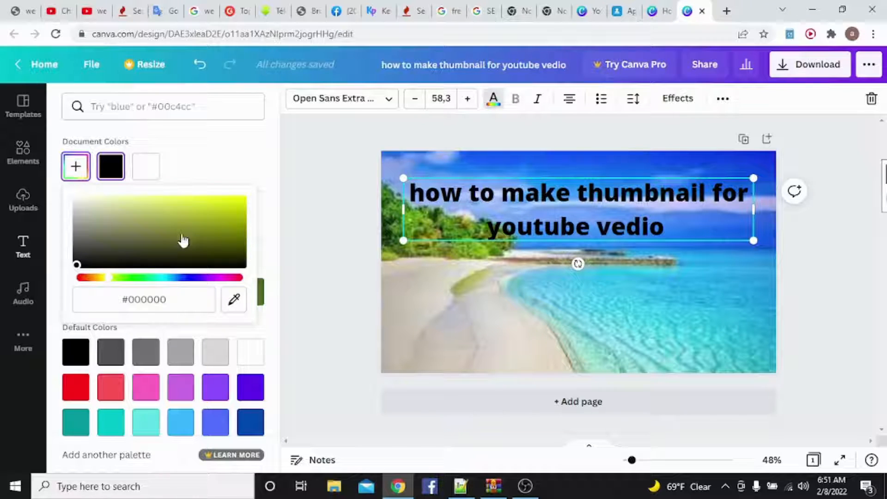
left_click(230, 199)
left_click_drag(235, 226, 234, 200)
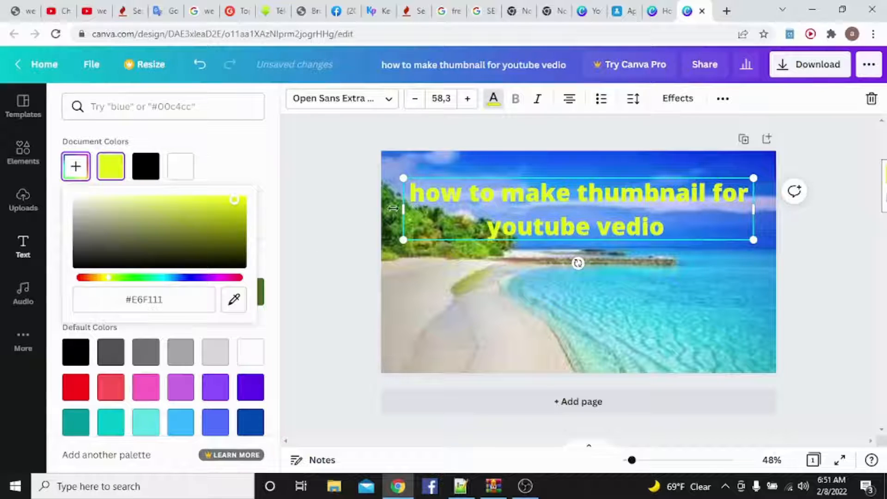
left_click(323, 190)
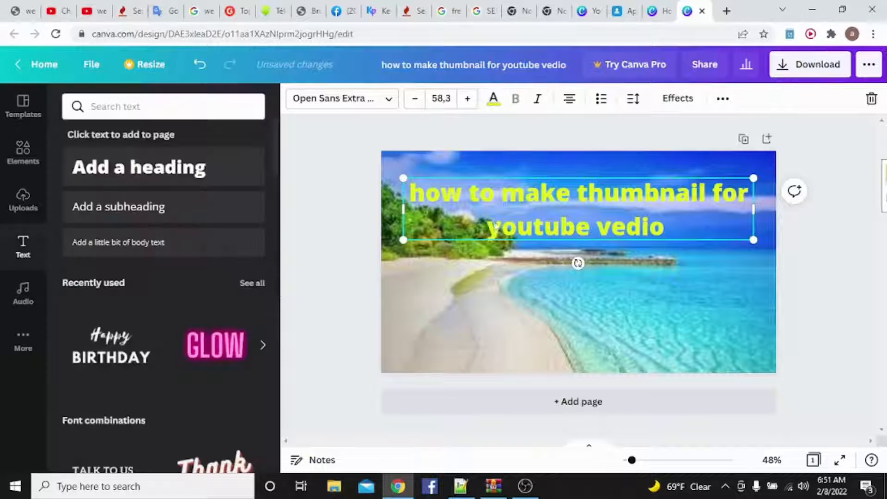
- Move the heading up to the thumbnail's upper edge and enlarge it to a font size of about 62.7
left_click_drag(532, 215, 524, 187)
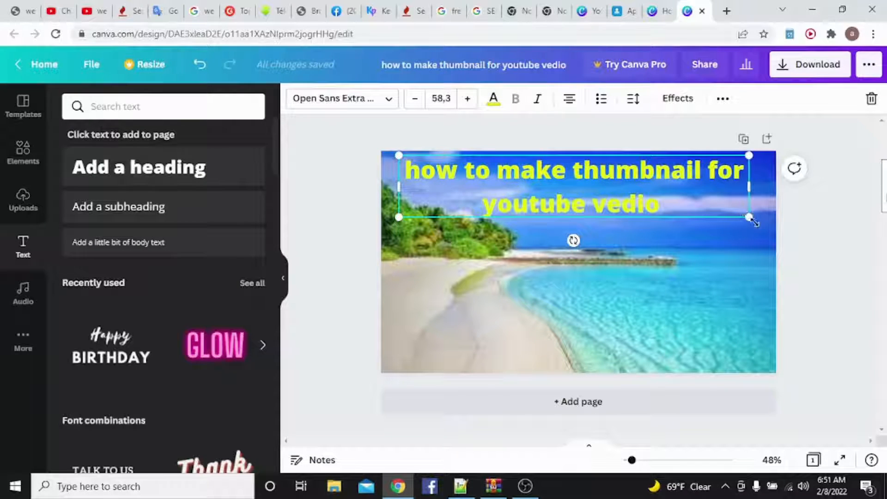
left_click_drag(748, 218, 769, 248)
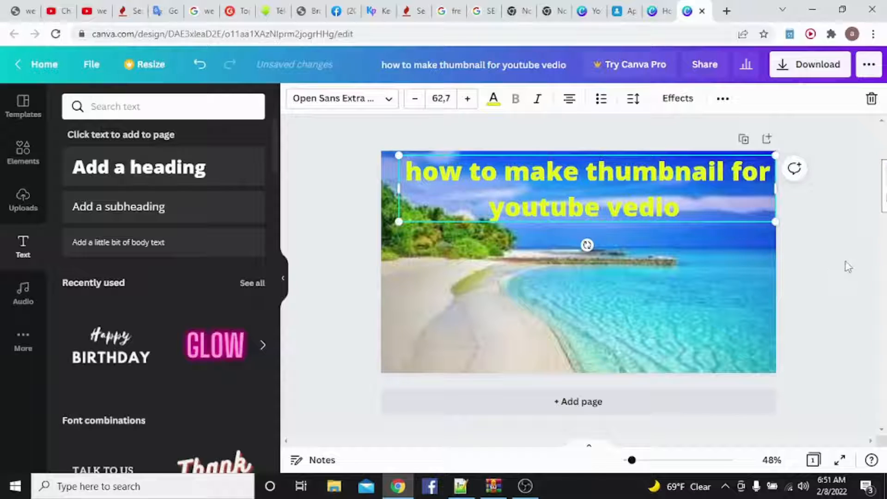
left_click(829, 262)
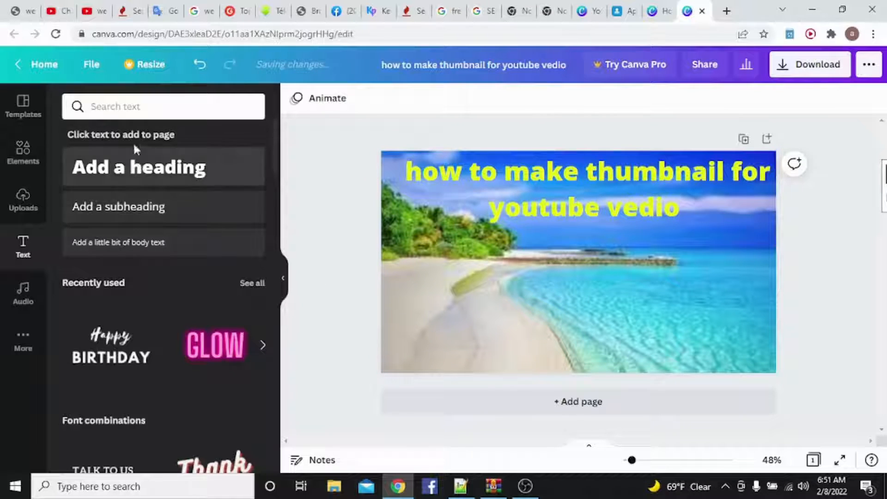
- Place the uploaded YouTube channel screenshot below the heading and enlarge it to about three quarters of the thumbnail's width
left_click(28, 209)
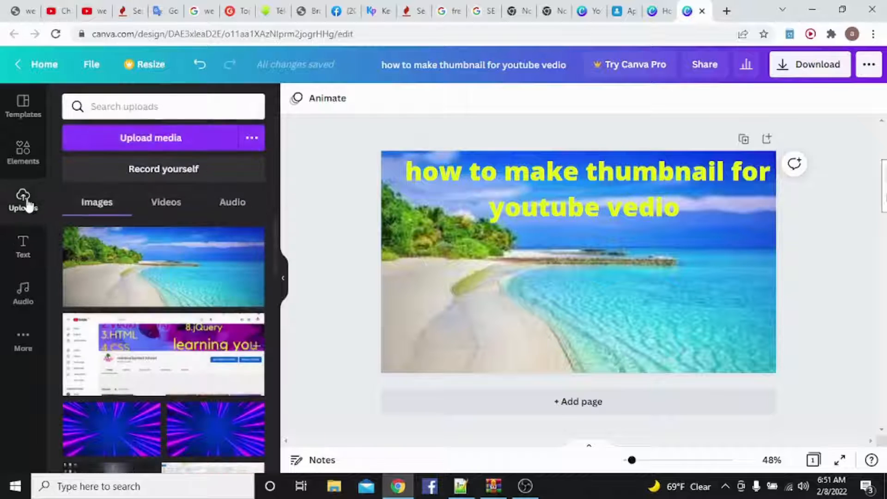
scroll(193, 229, "down", 2)
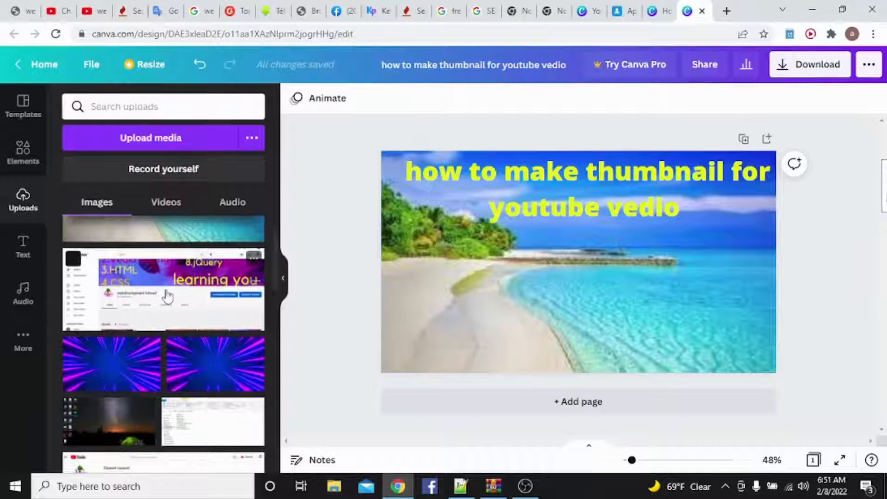
left_click(180, 267)
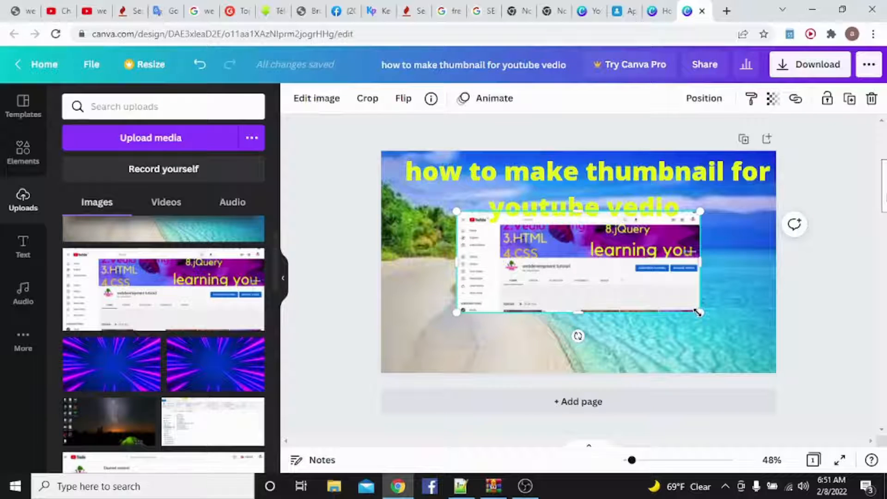
left_click_drag(701, 313, 741, 355)
left_click(808, 290)
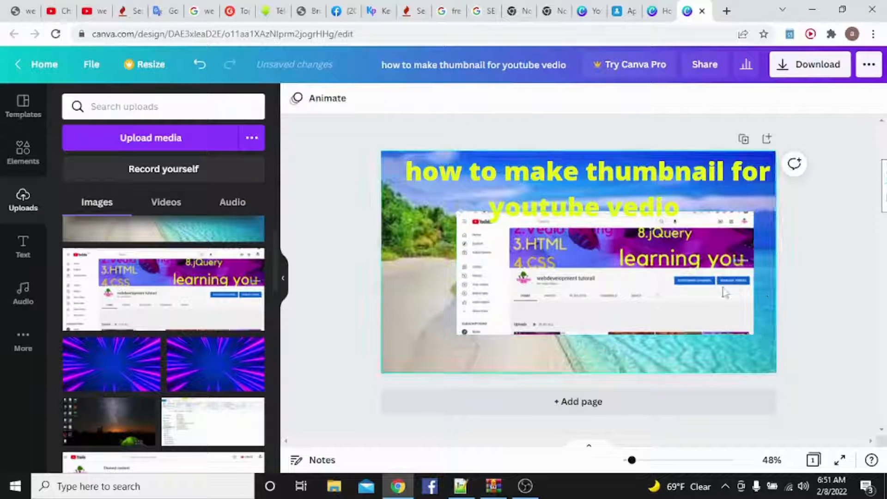
- Move the channel screenshot to the thumbnail's lower-right corner, enlarging it to fill the space from below the heading to the bottom edge
left_click_drag(643, 274, 666, 302)
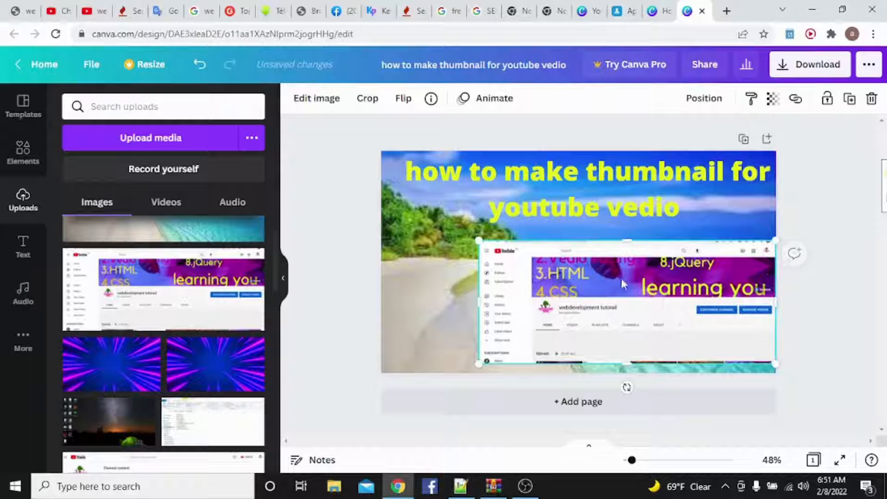
left_click_drag(478, 240, 437, 224)
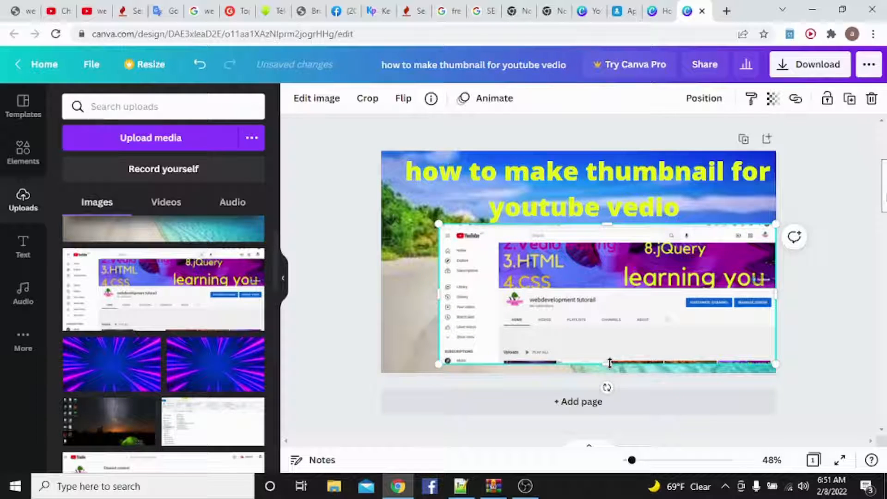
left_click_drag(609, 363, 609, 372)
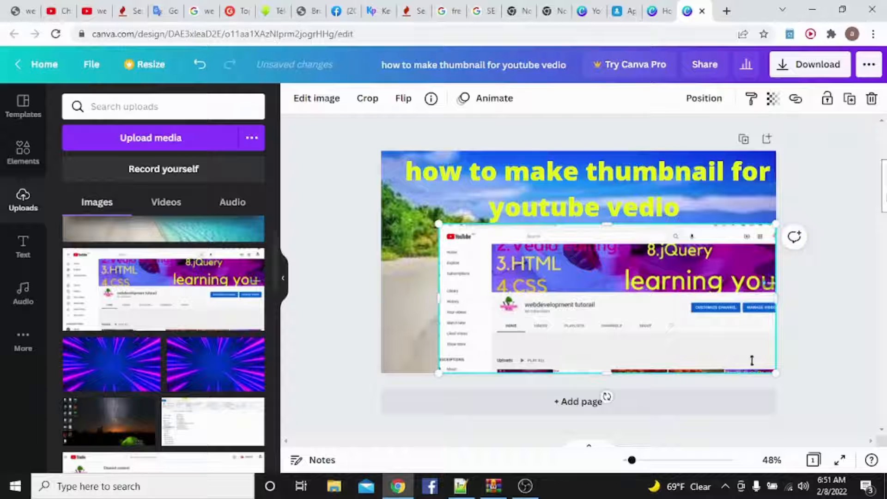
left_click(800, 301)
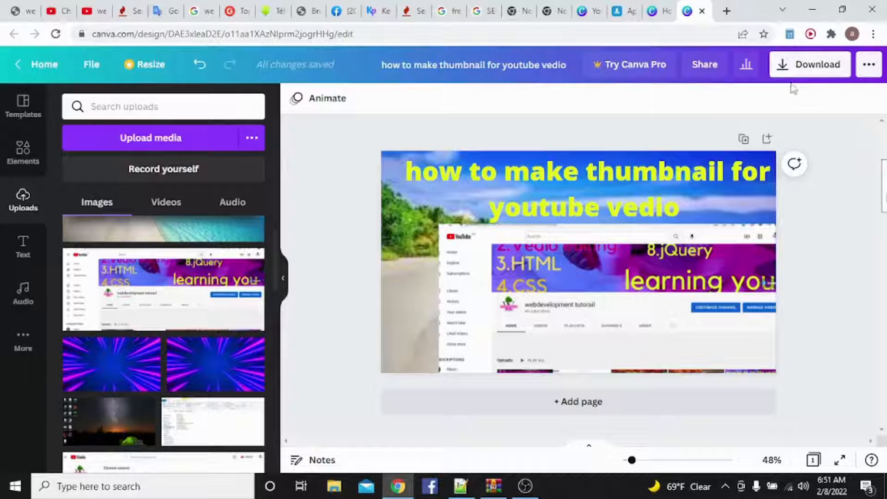
- Download the thumbnail as a PNG at 1280 × 720 px and dismiss the Canva Pro offer
left_click(815, 69)
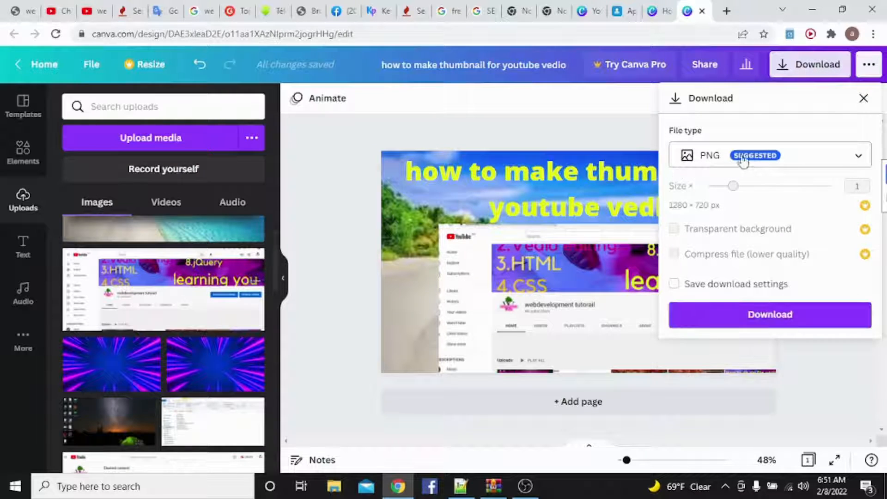
left_click(779, 327)
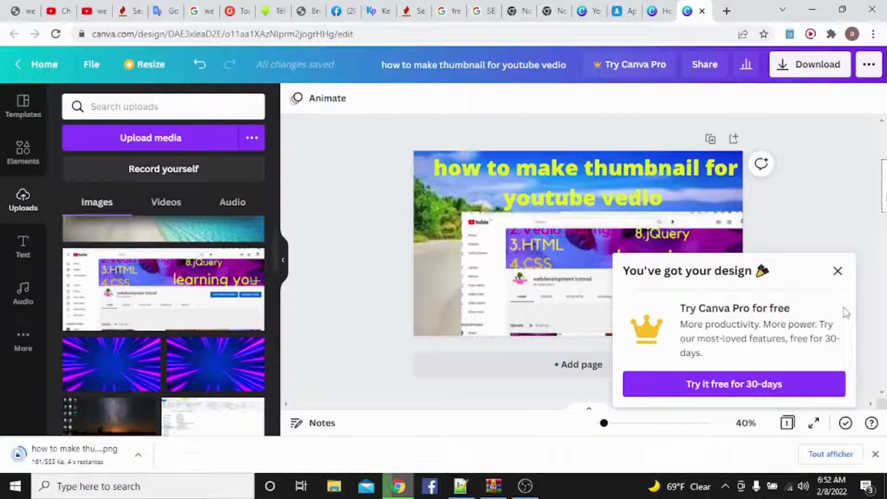
left_click(837, 272)
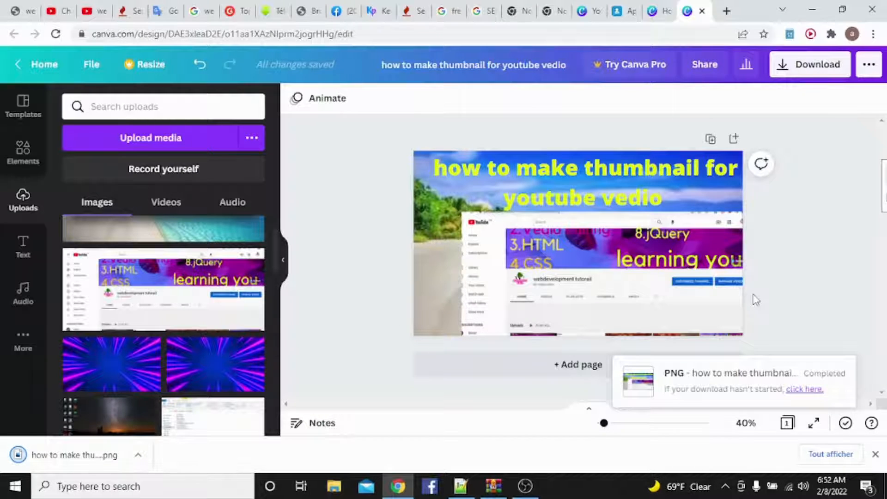
- Open the downloaded thumbnail PNG in the Photos app to check the finished image
left_click(138, 455)
left_click(162, 371)
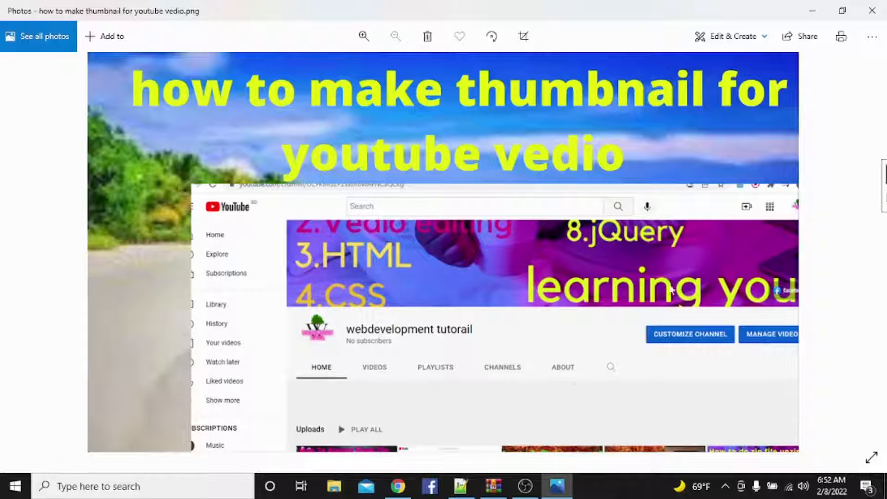
left_click(525, 485)
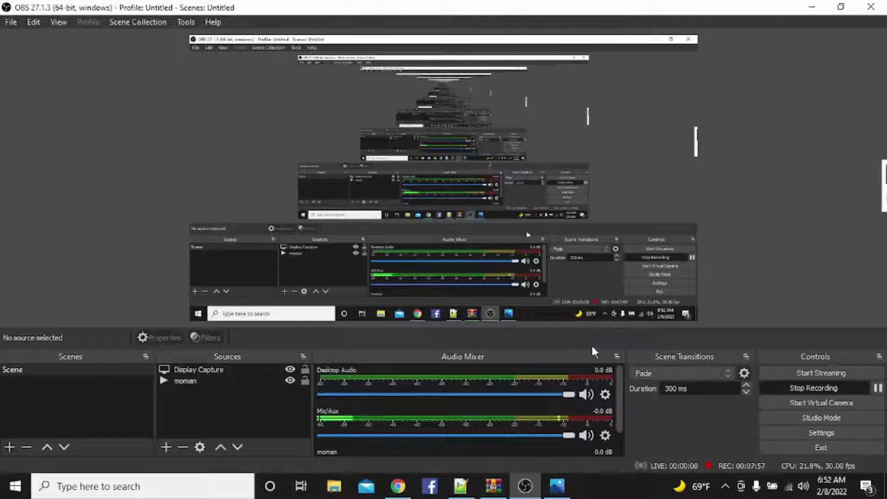